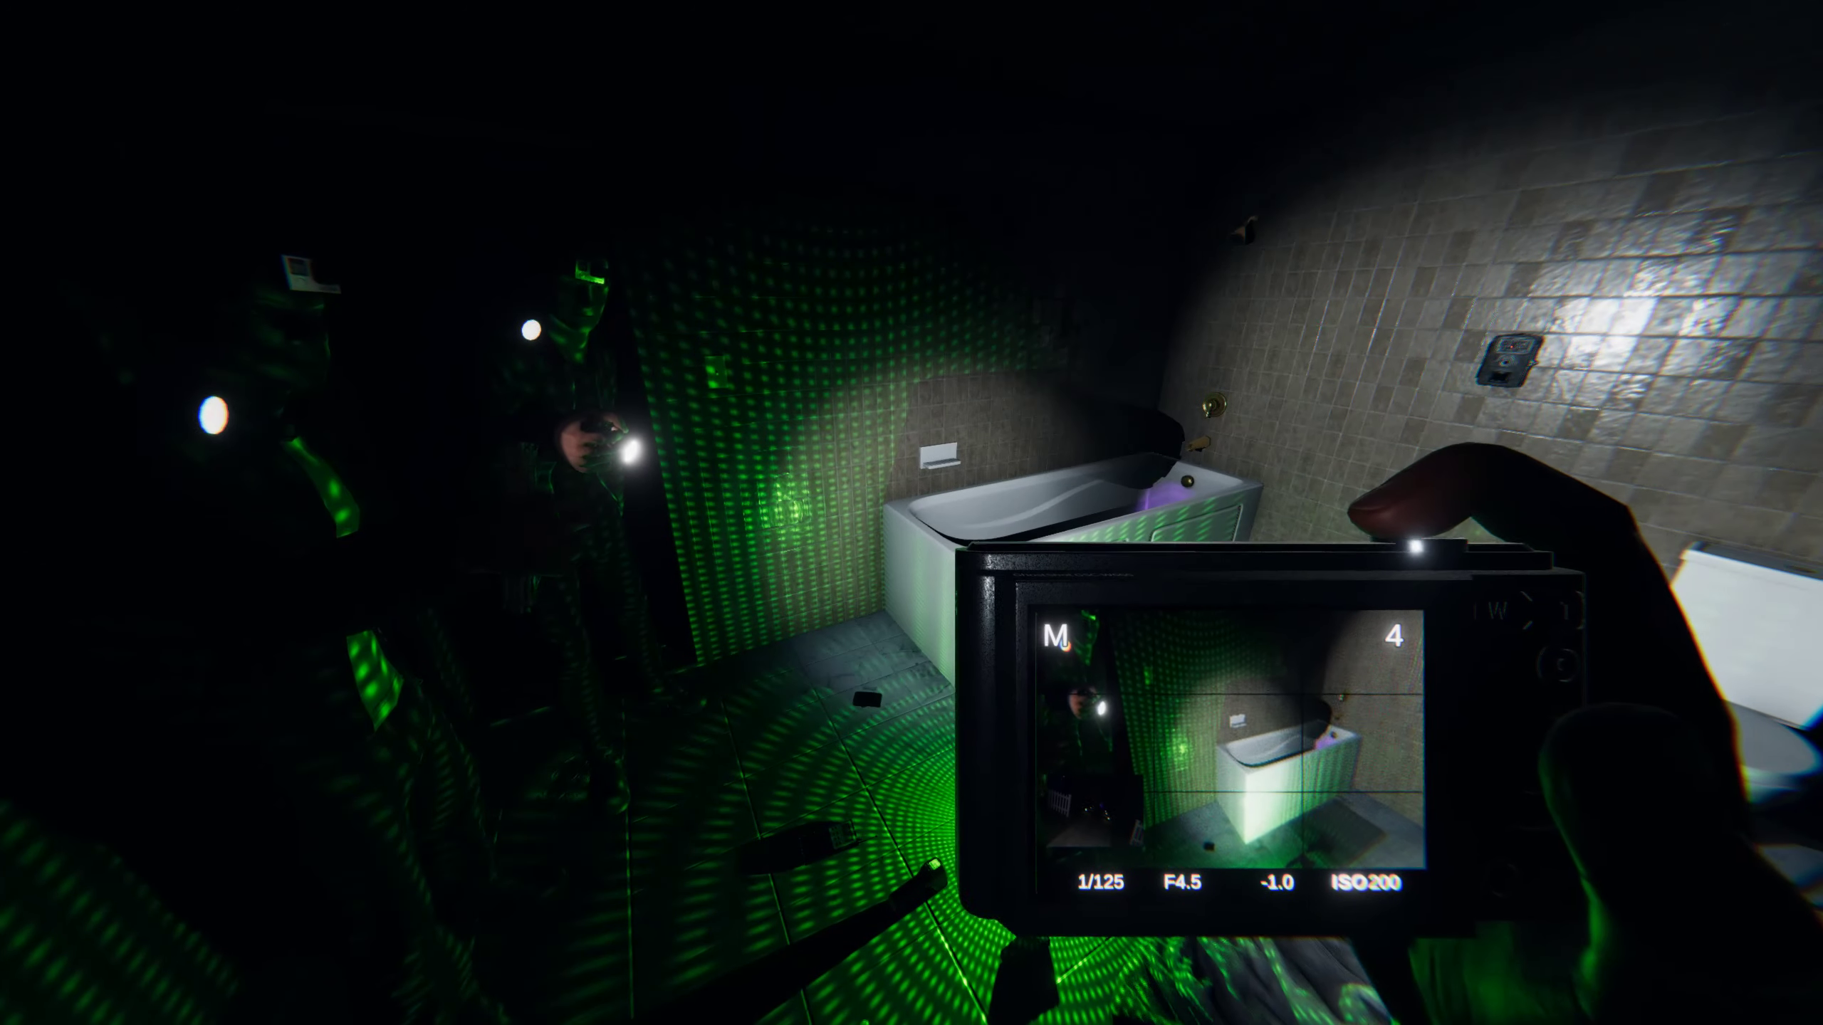
# Check the optional objectives on the journal's Overview page
pyautogui.press('j')
pyautogui.click(682, 70)
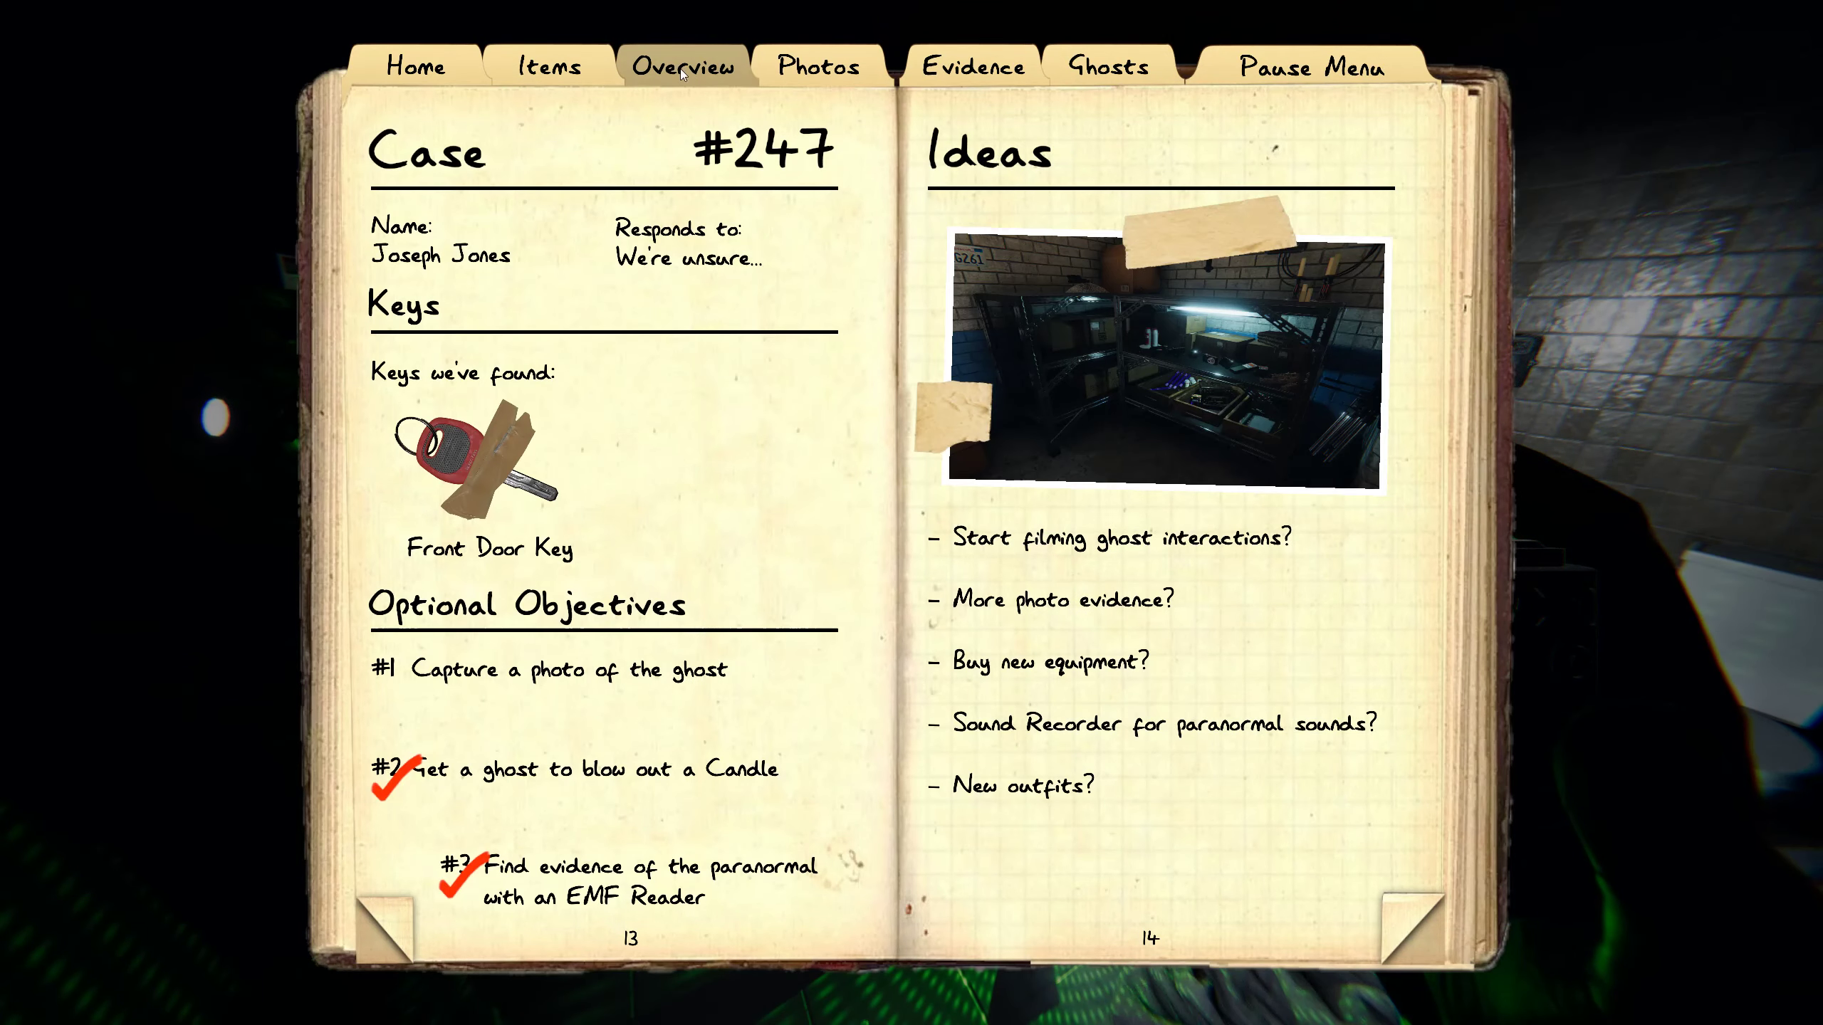
pyautogui.press('j')
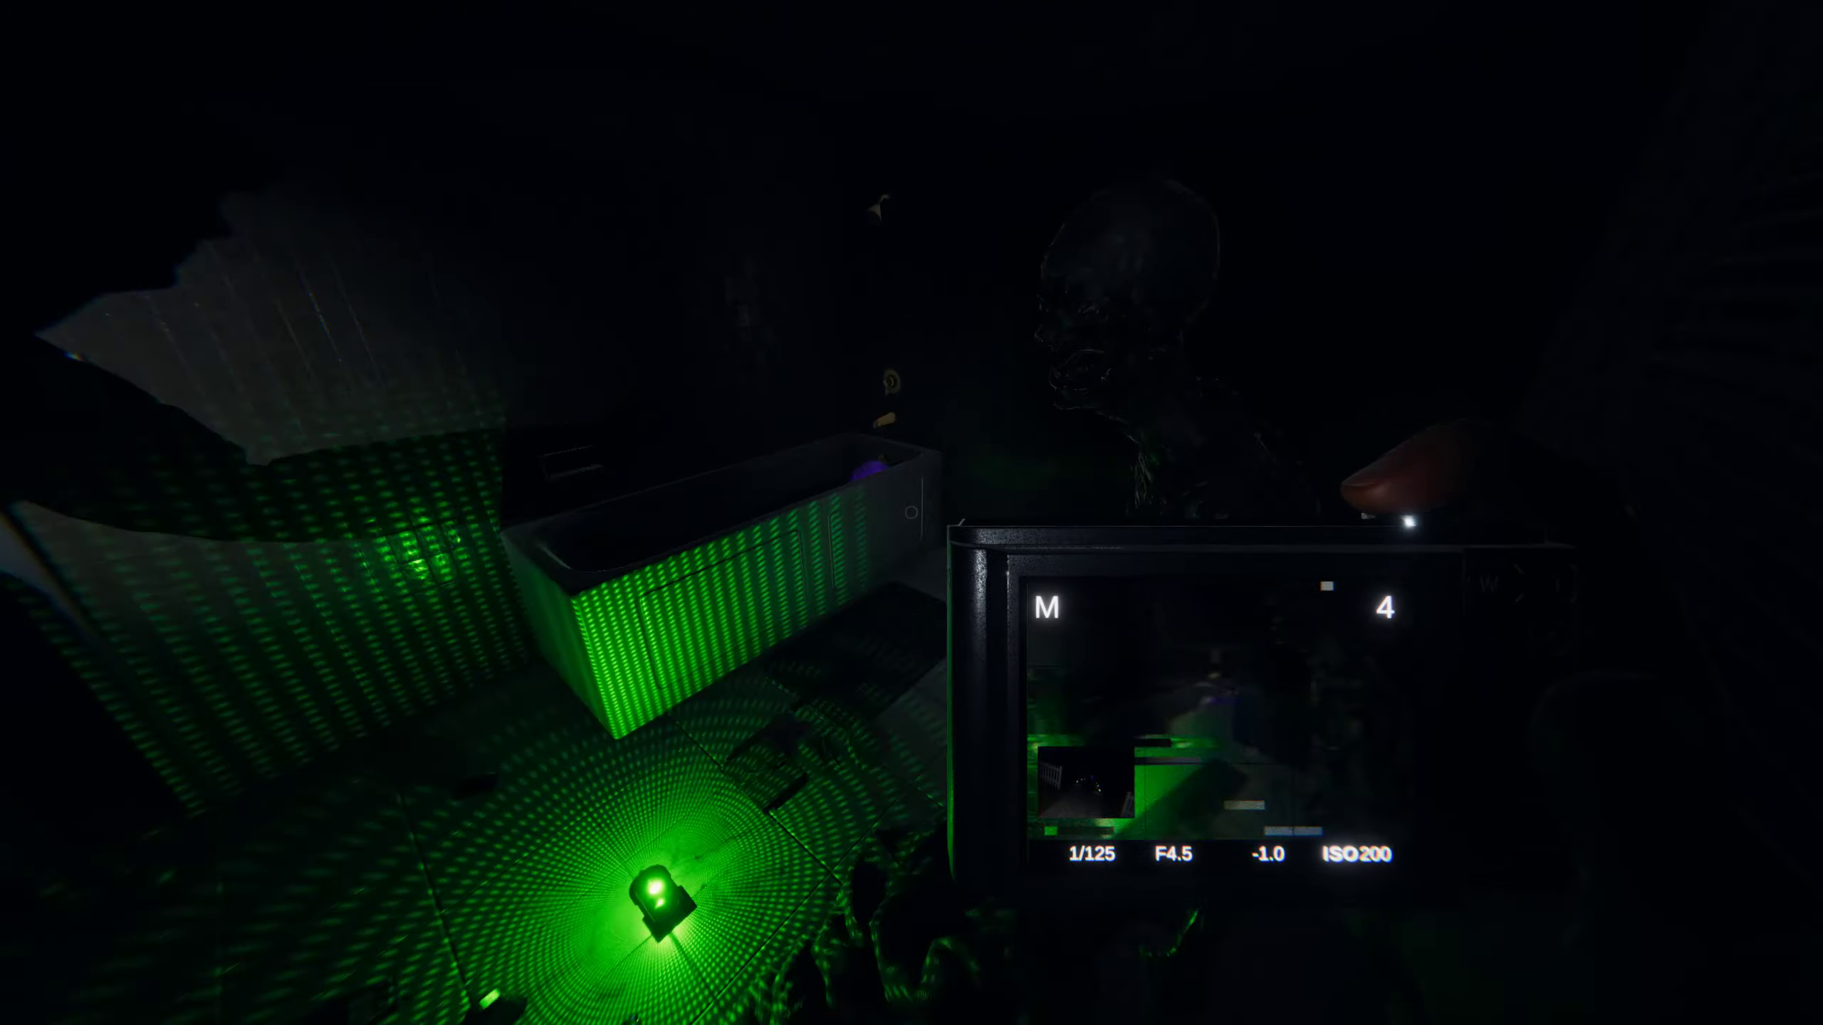
# Photograph the ghost by the bathtub, then walk past the stairs toward the living room
pyautogui.click(912, 513)
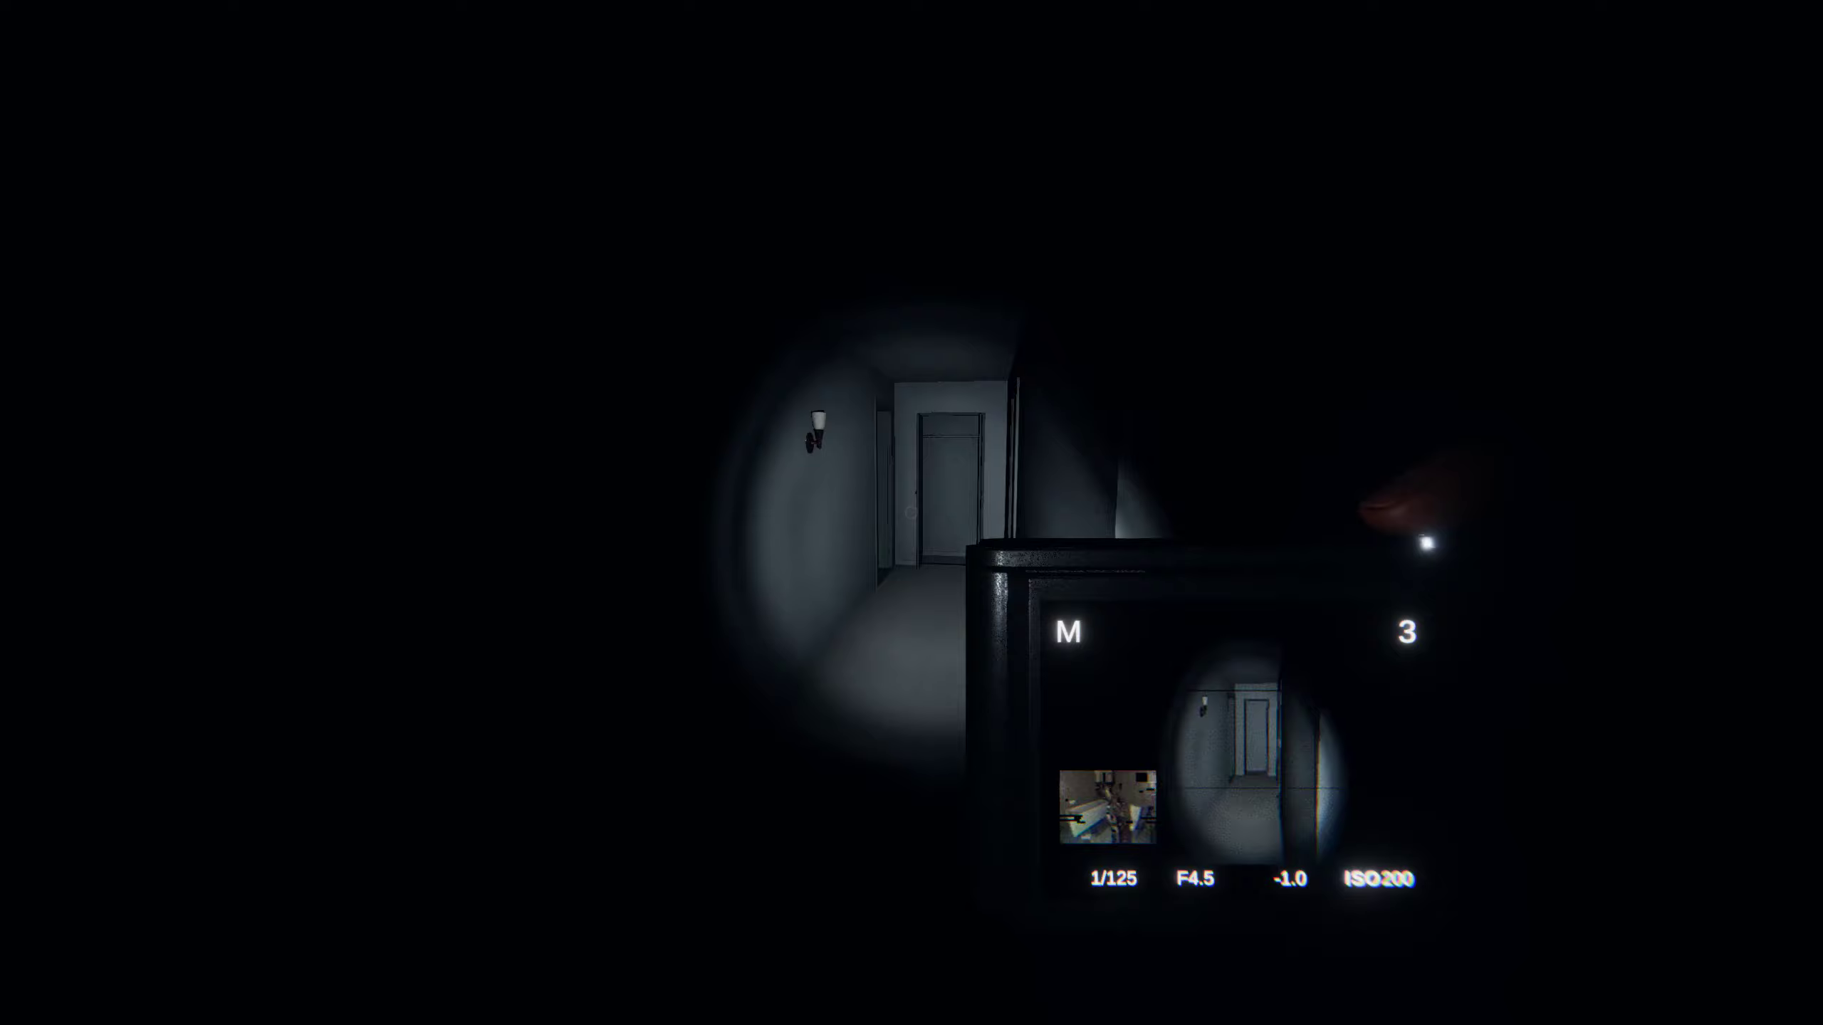
pyautogui.press('w')
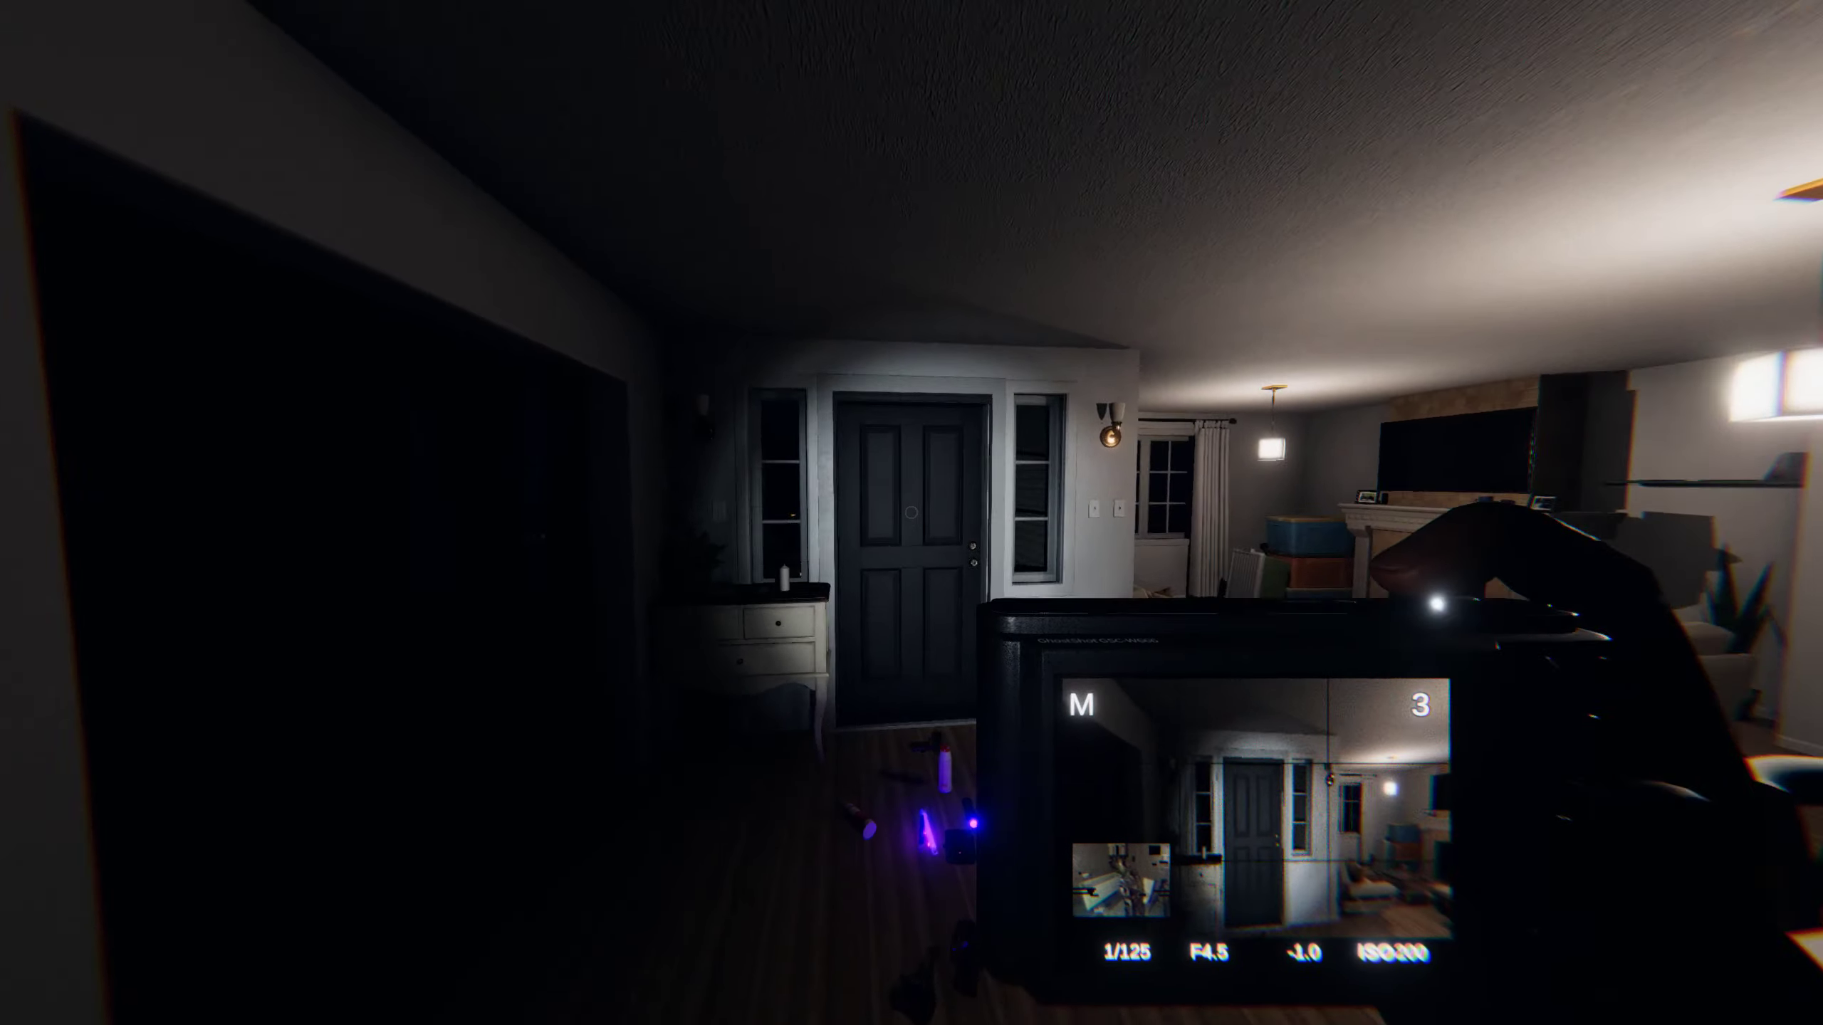
pyautogui.press('w')
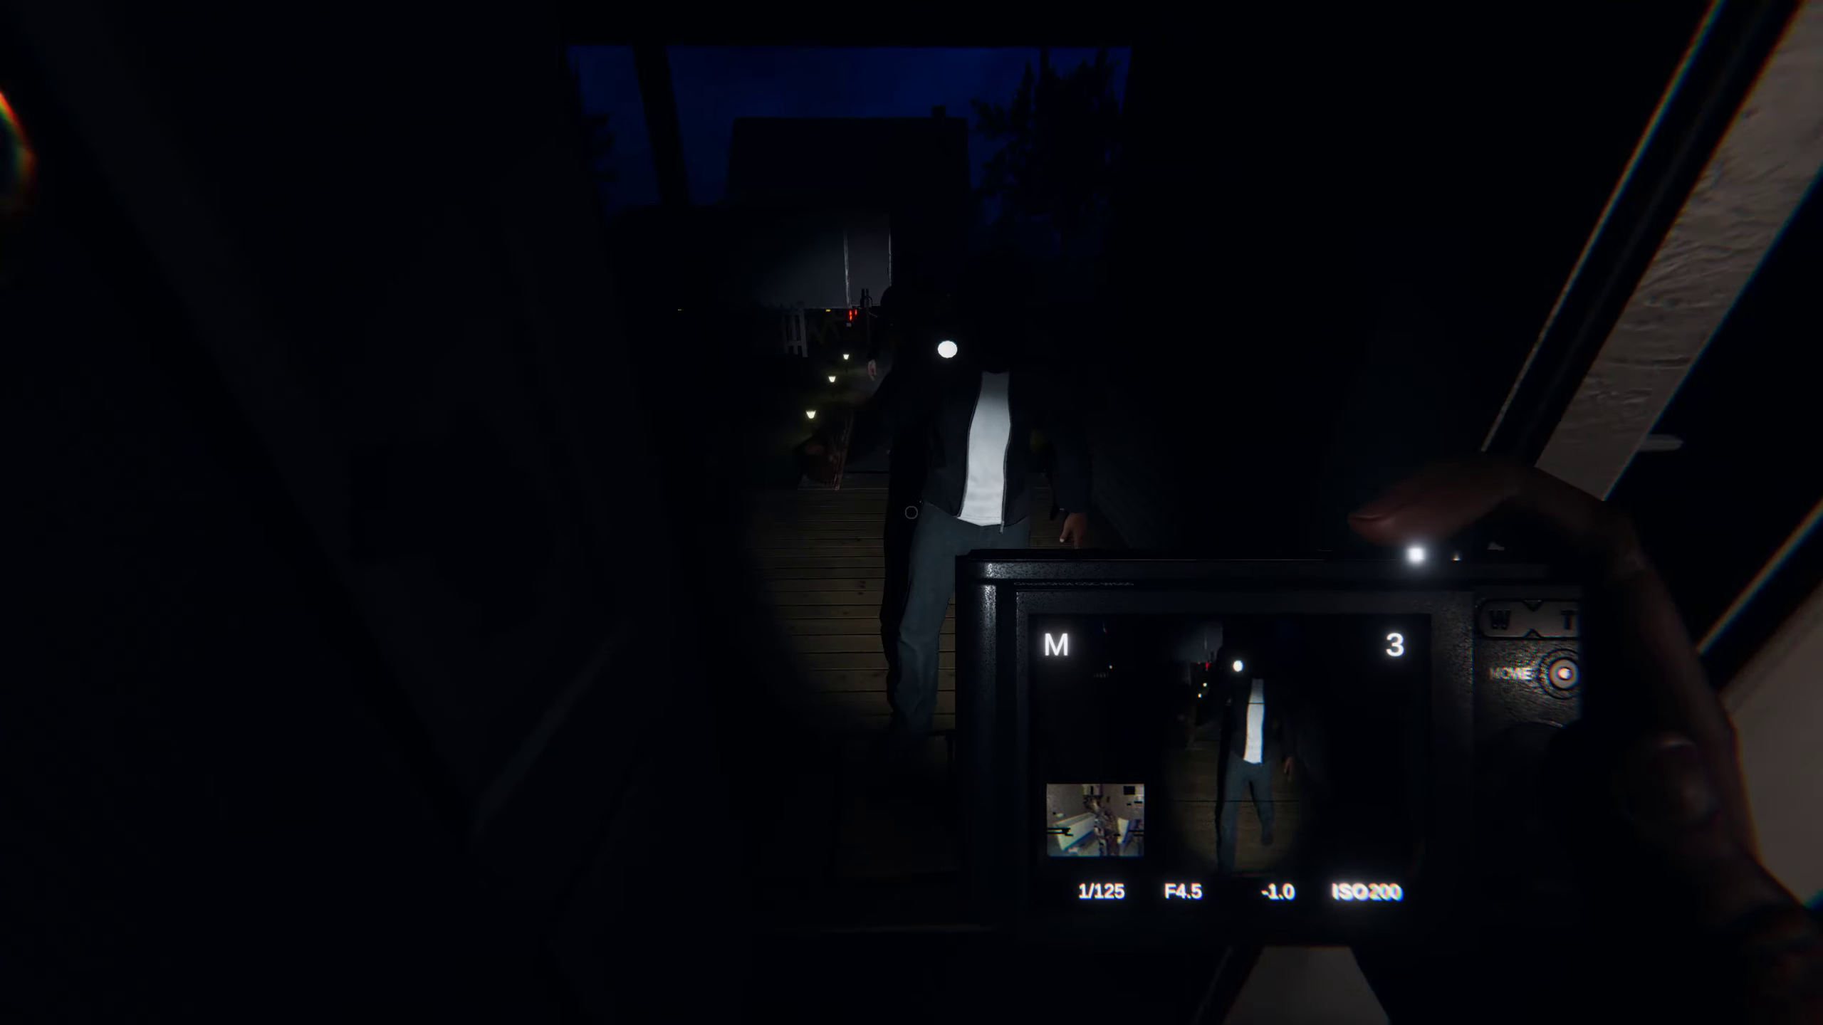
# Review the rated ghost photos across the journal's Photos pages
pyautogui.press('j')
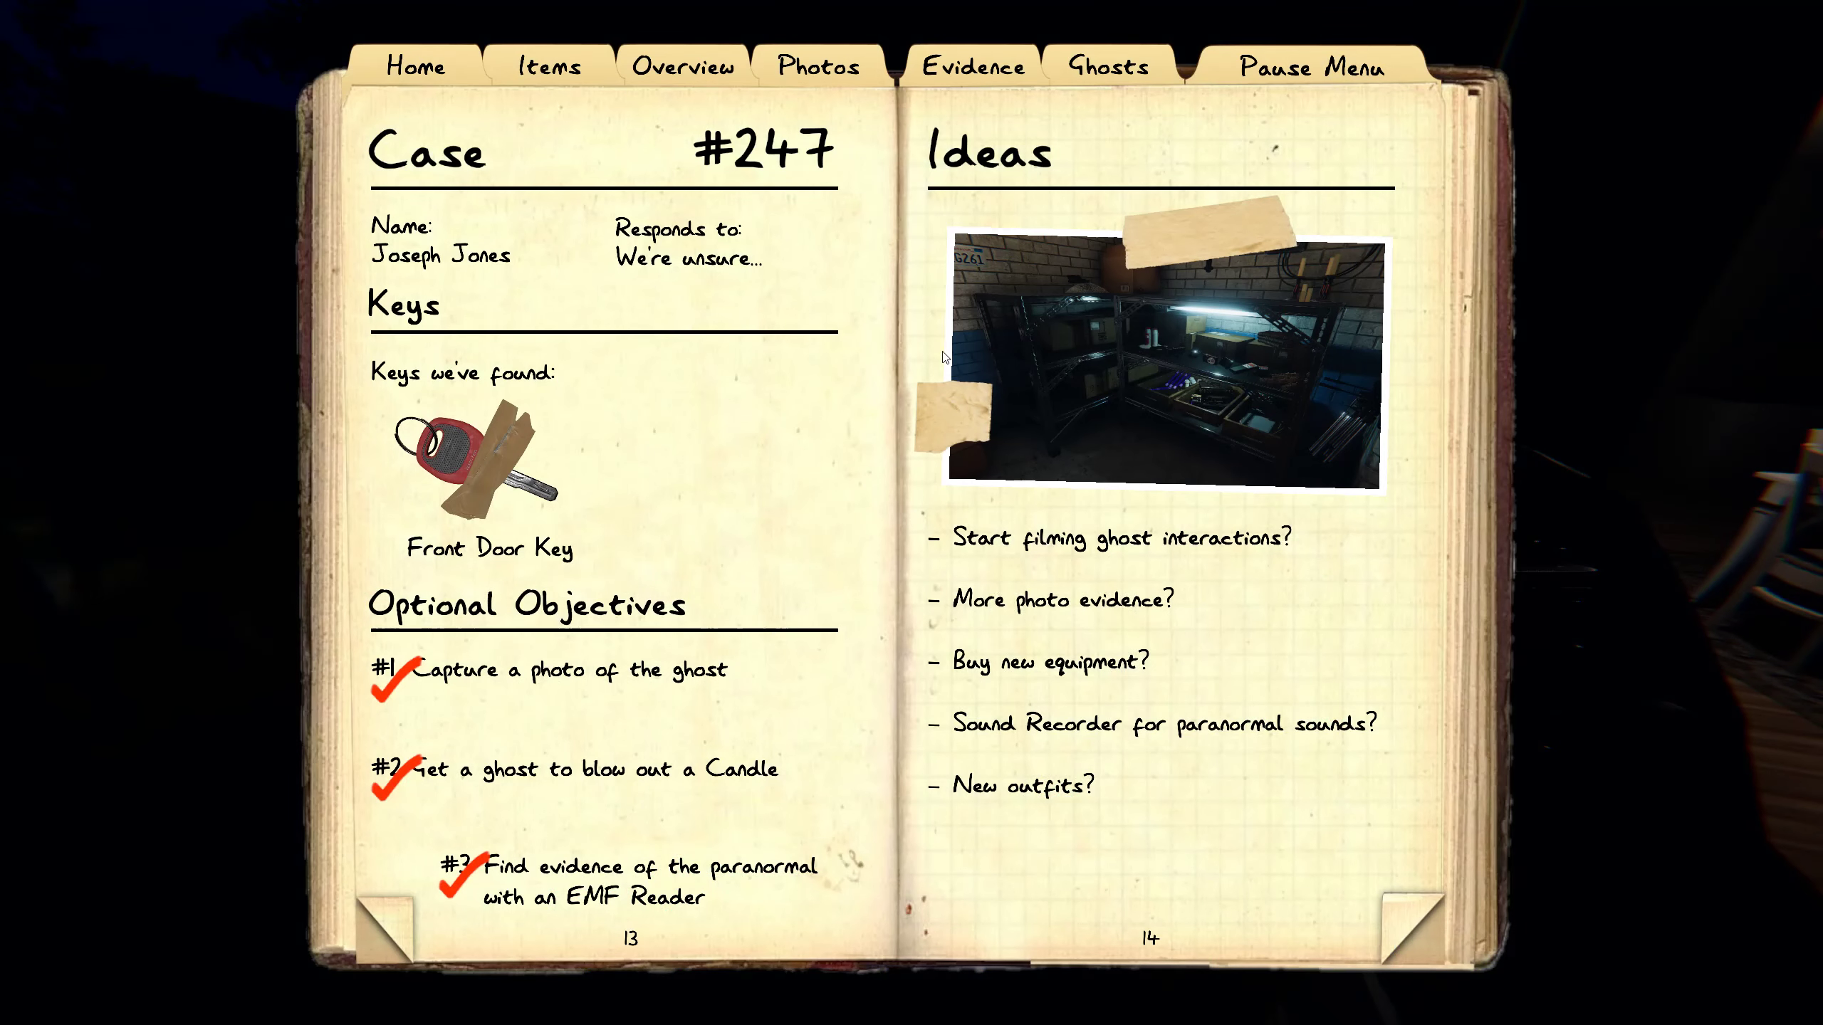
pyautogui.click(981, 80)
pyautogui.click(863, 83)
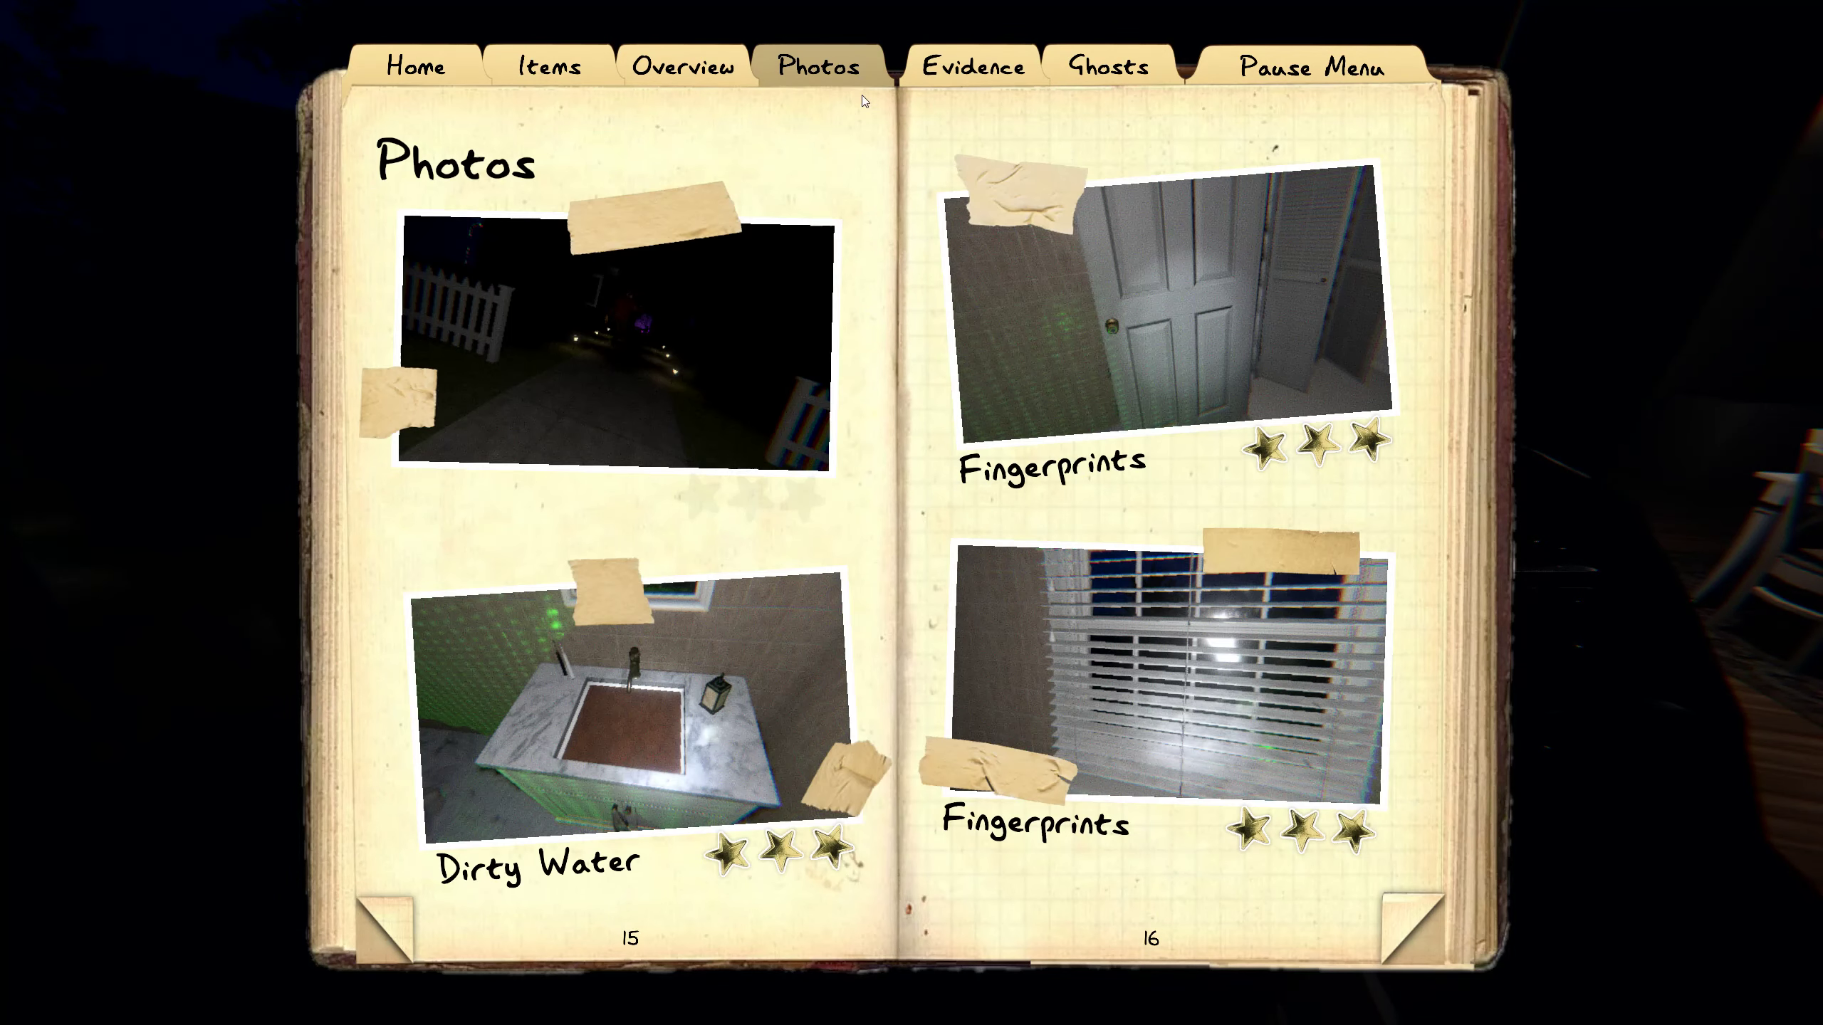
pyautogui.click(1385, 922)
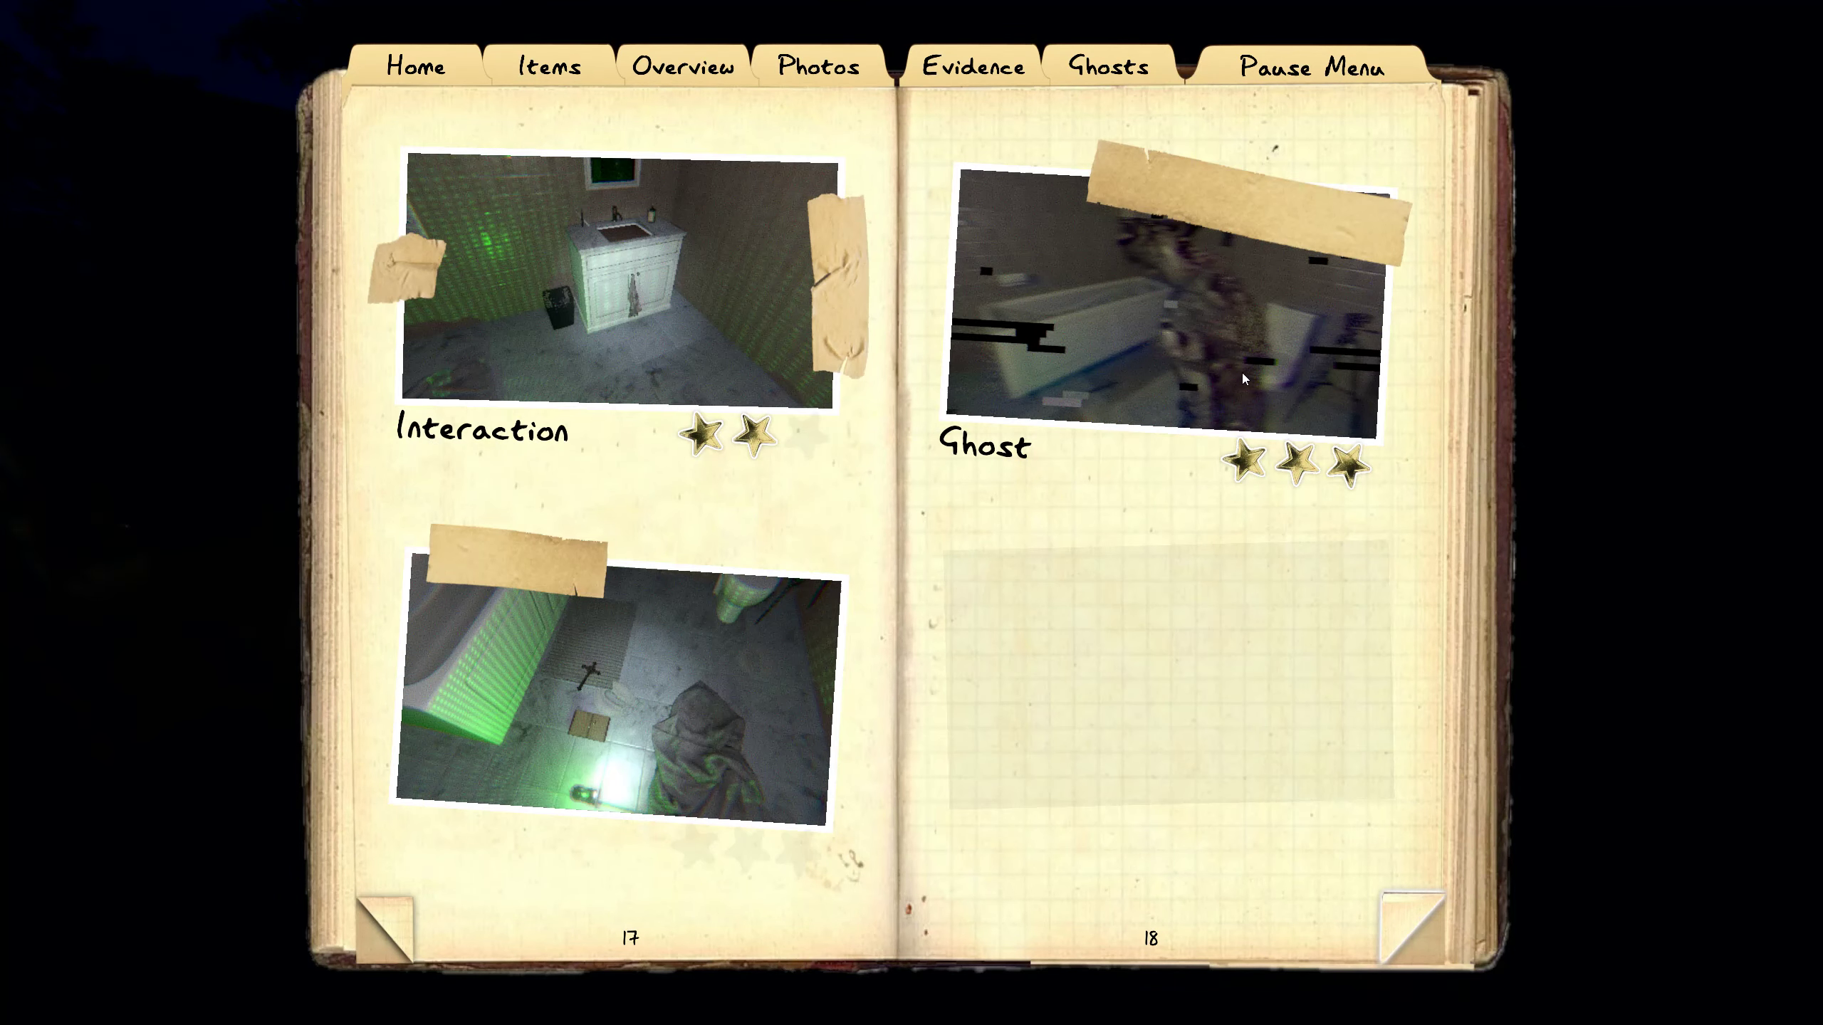
pyautogui.press('j')
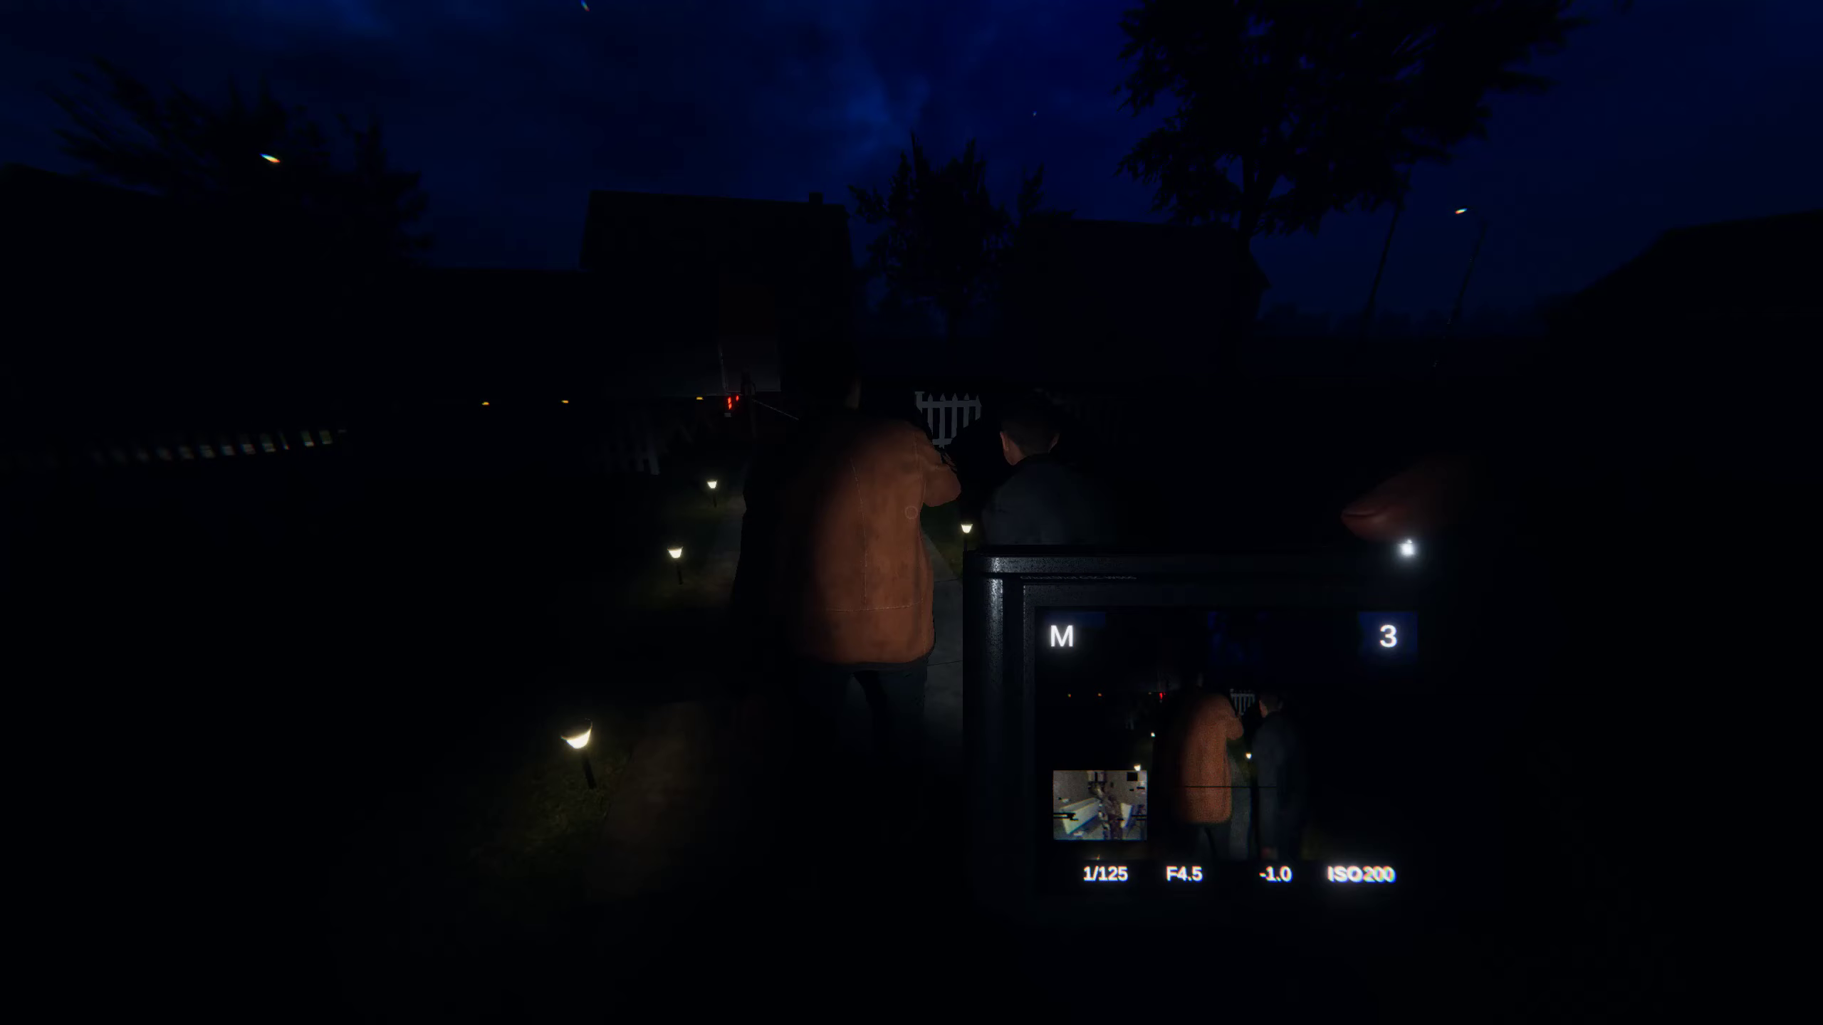
# Walk across the yard toward the fence and review the ghost photos on pages 17–18
pyautogui.press('w')
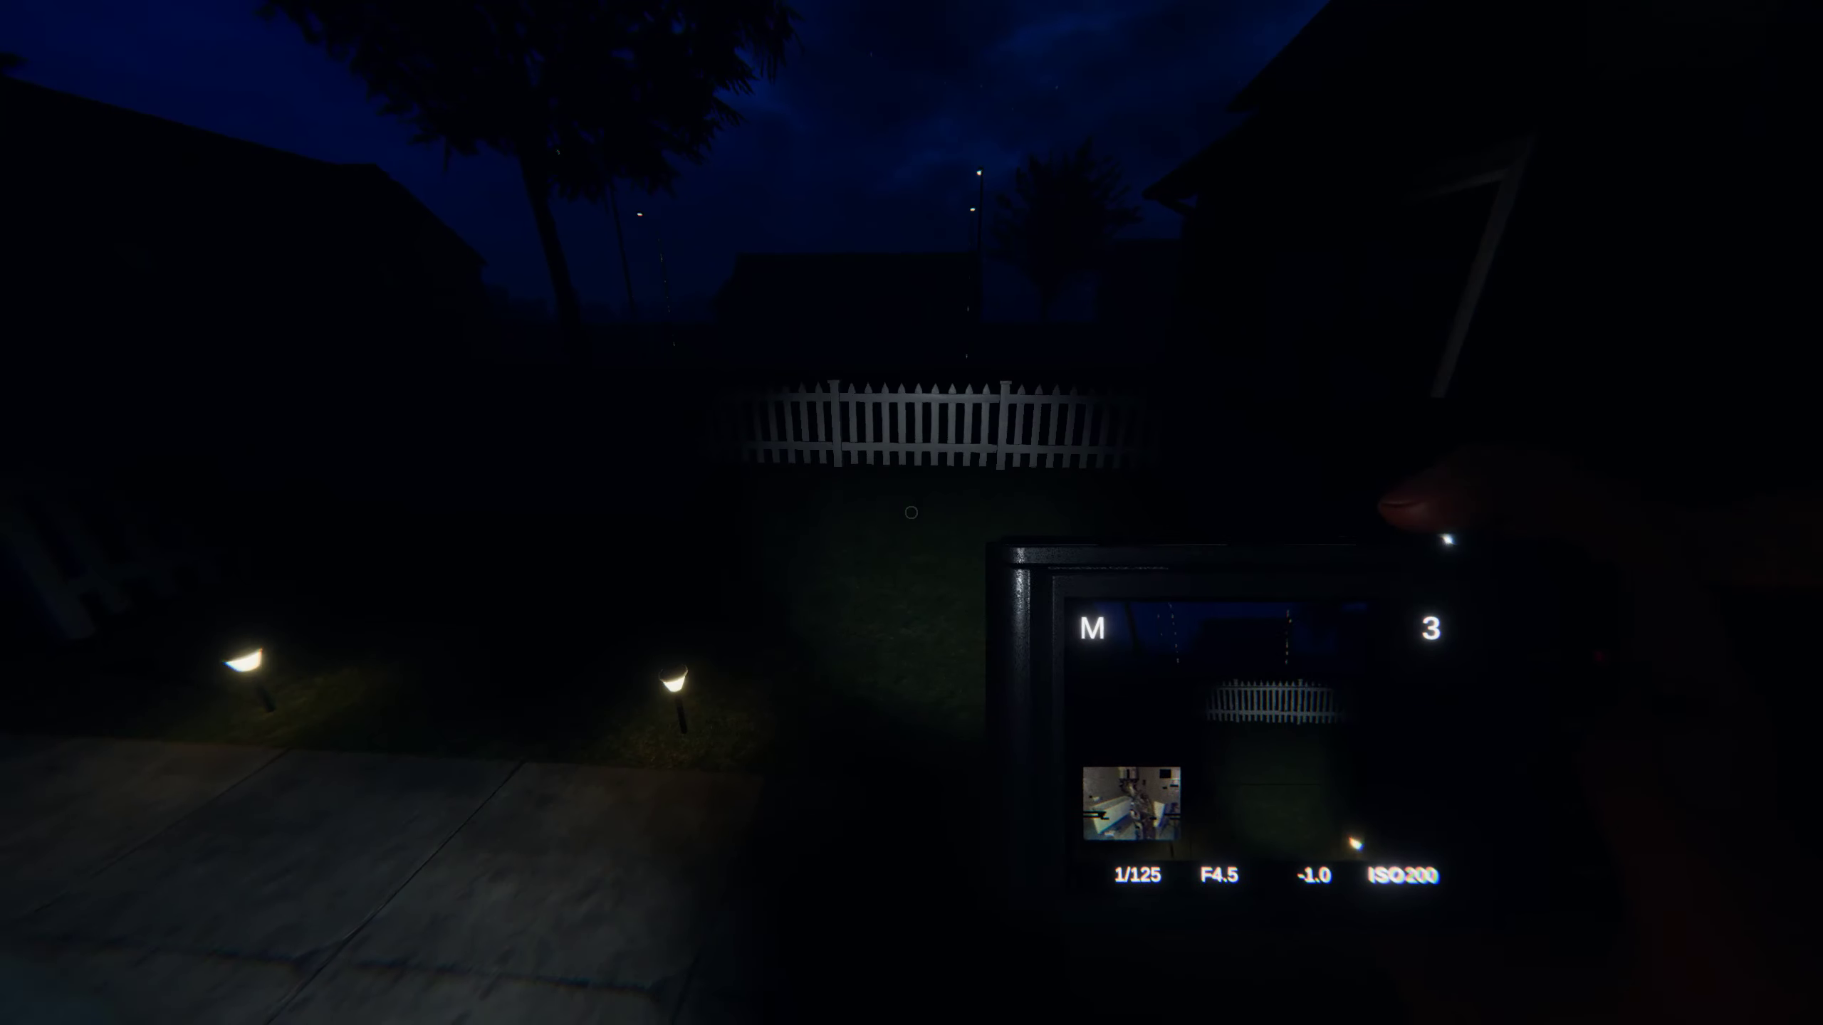
pyautogui.press('w')
pyautogui.press('j')
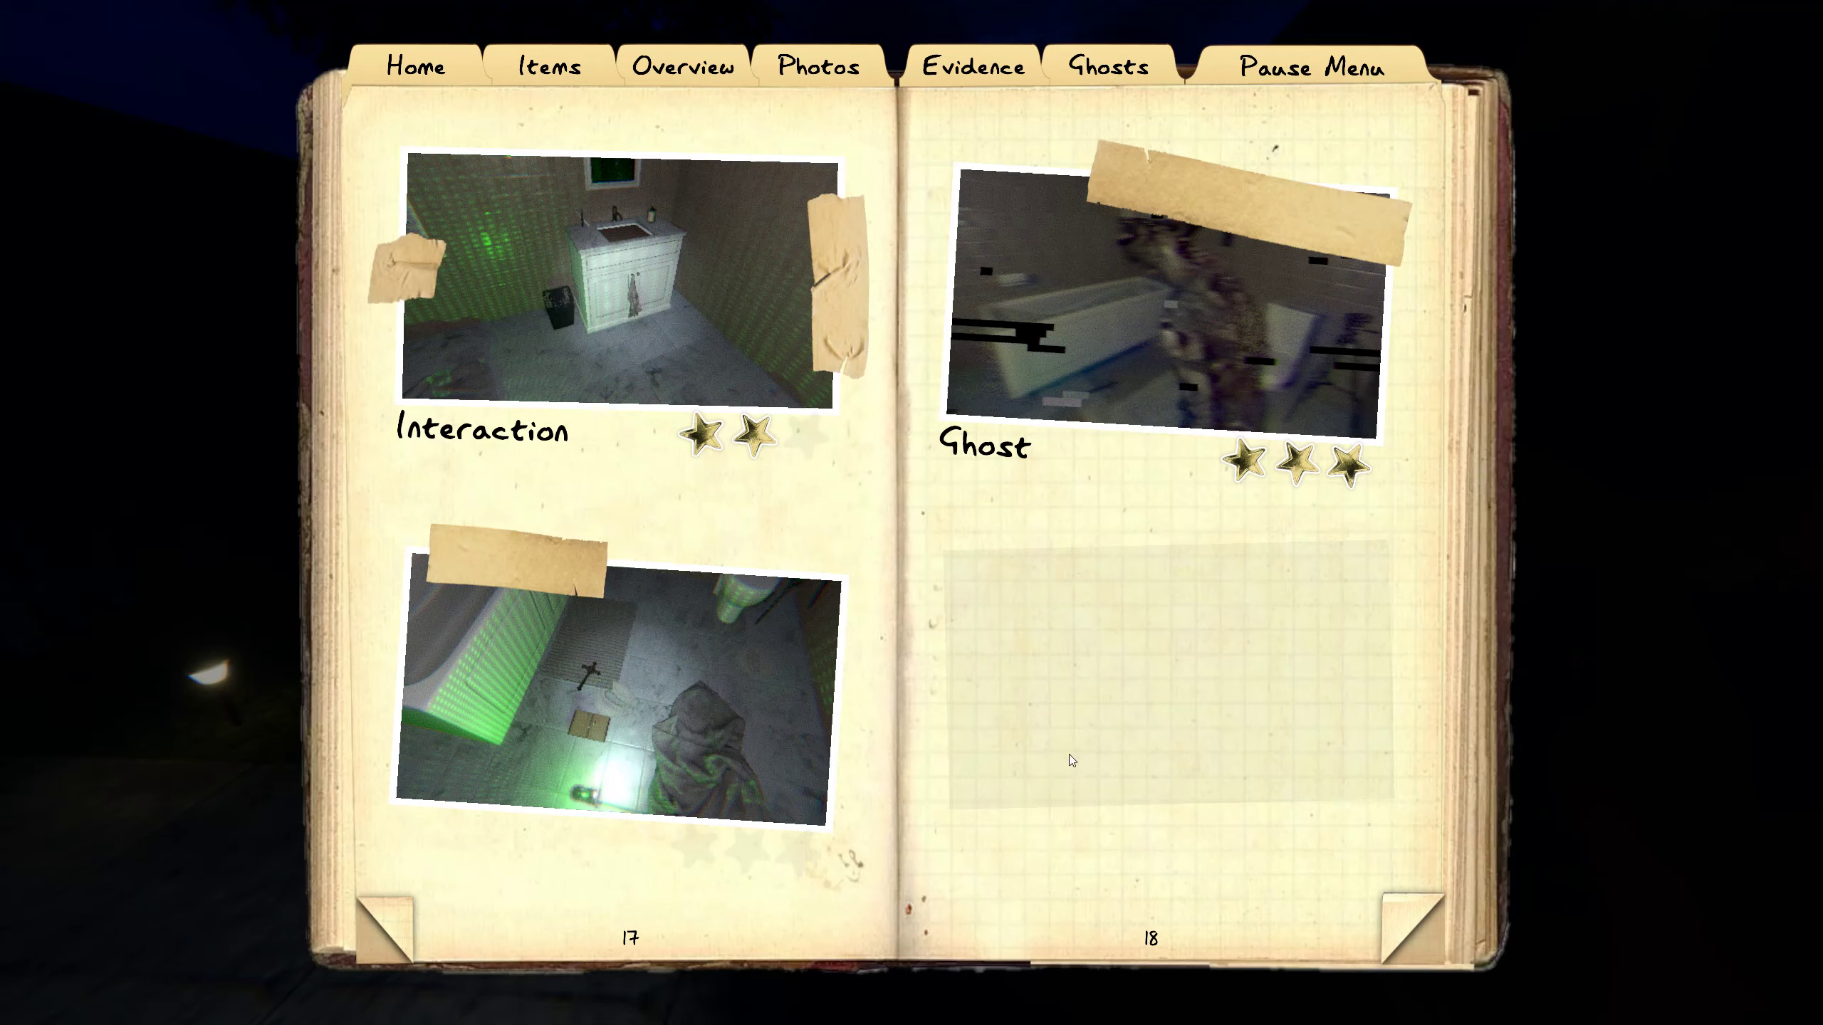
pyautogui.press('j')
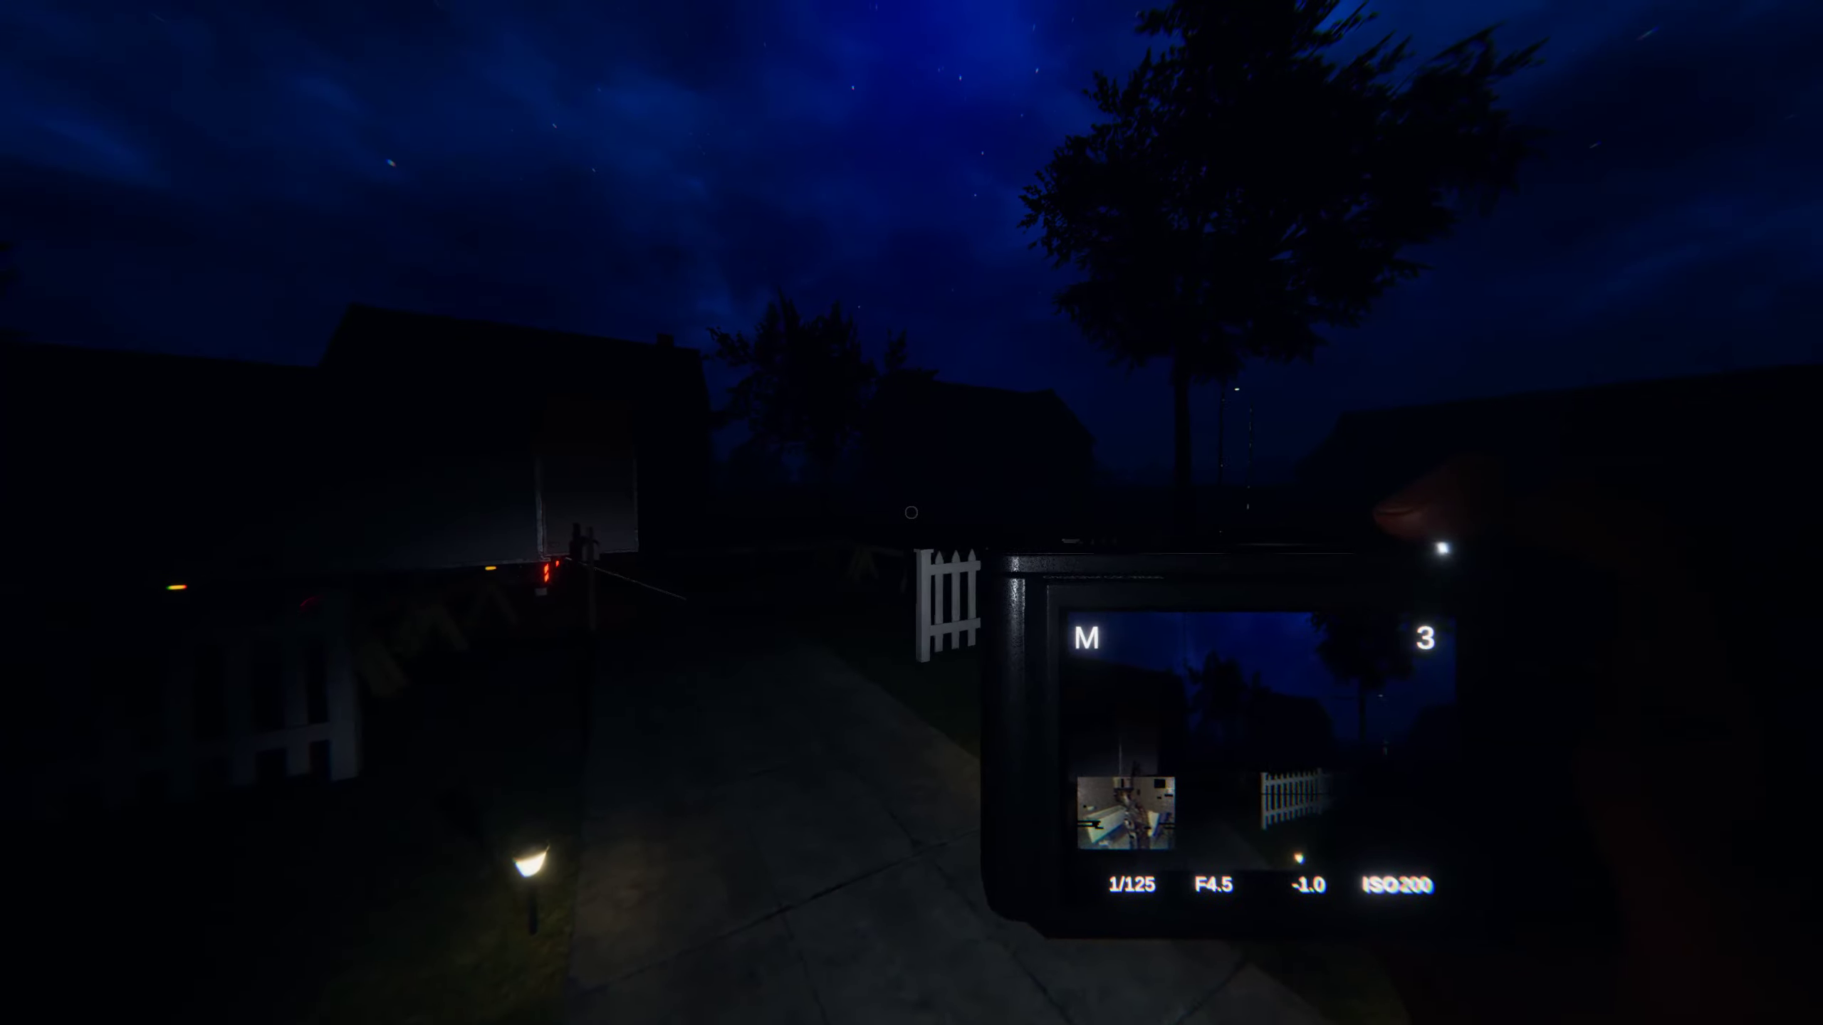
# Lower and raise the camera, then put it away on the way to the truck
pyautogui.rightClick(913, 514)
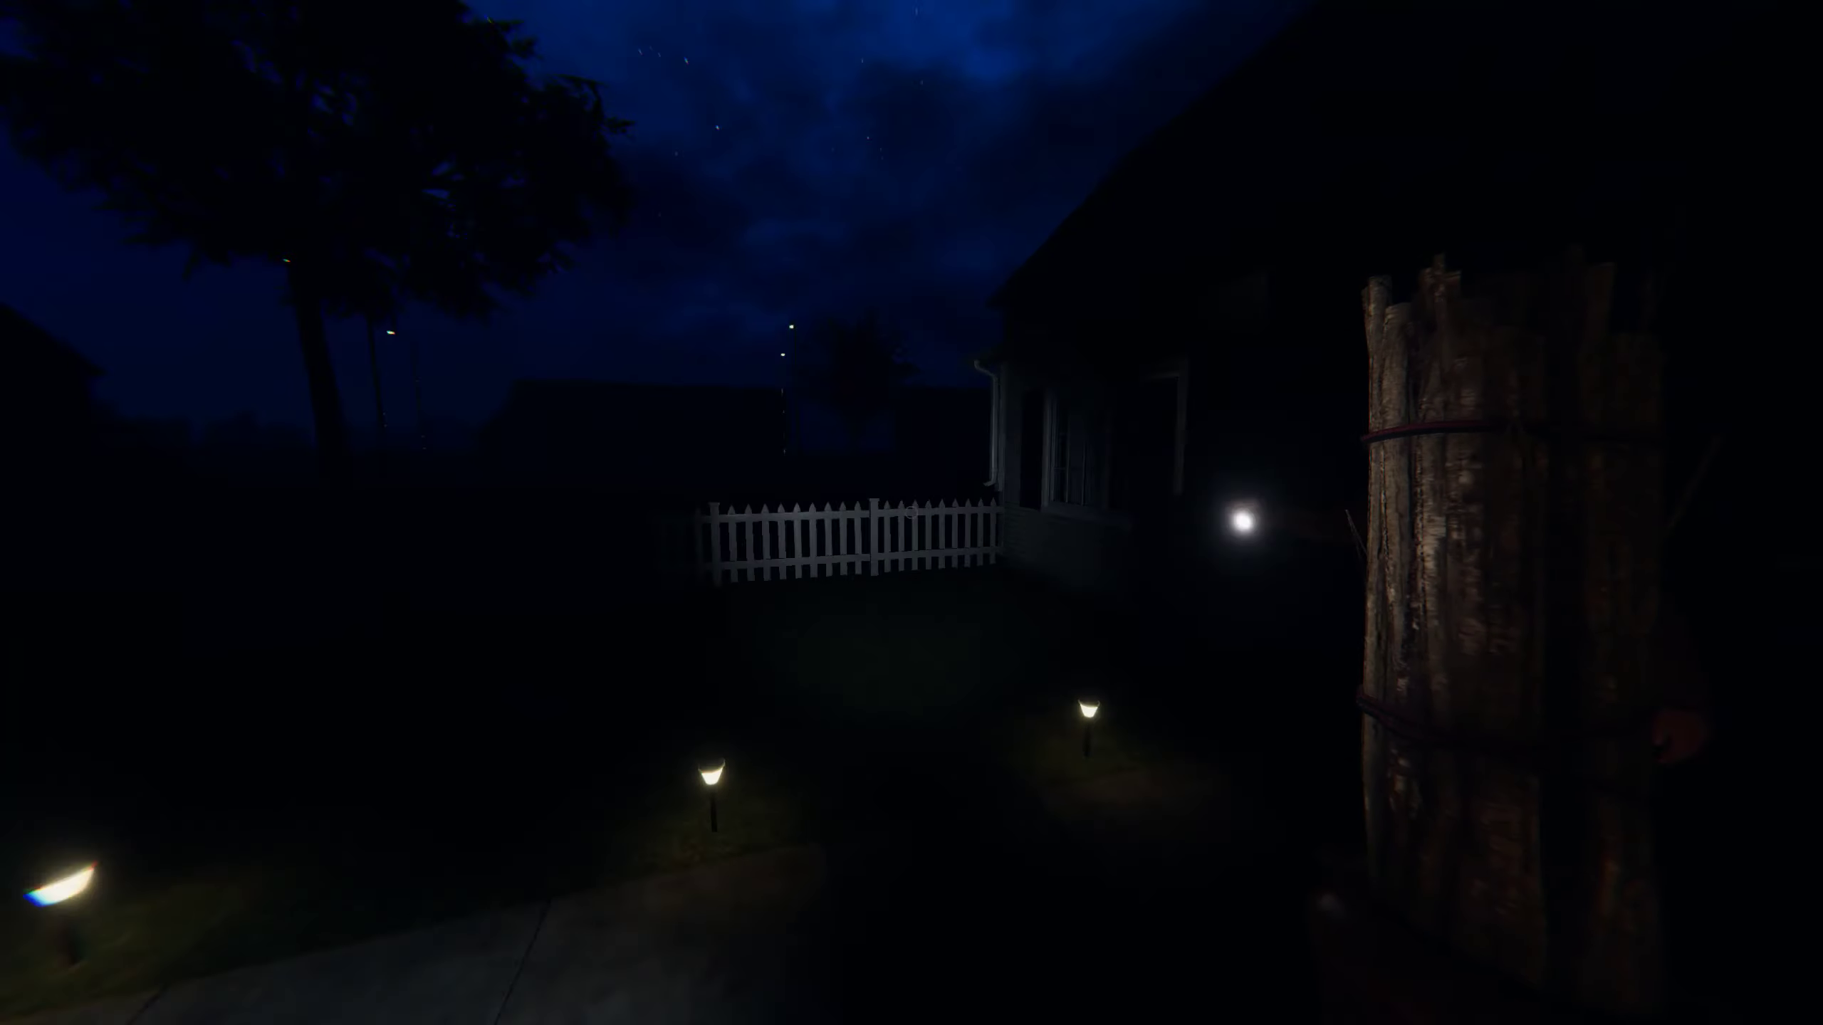
pyautogui.rightClick(912, 513)
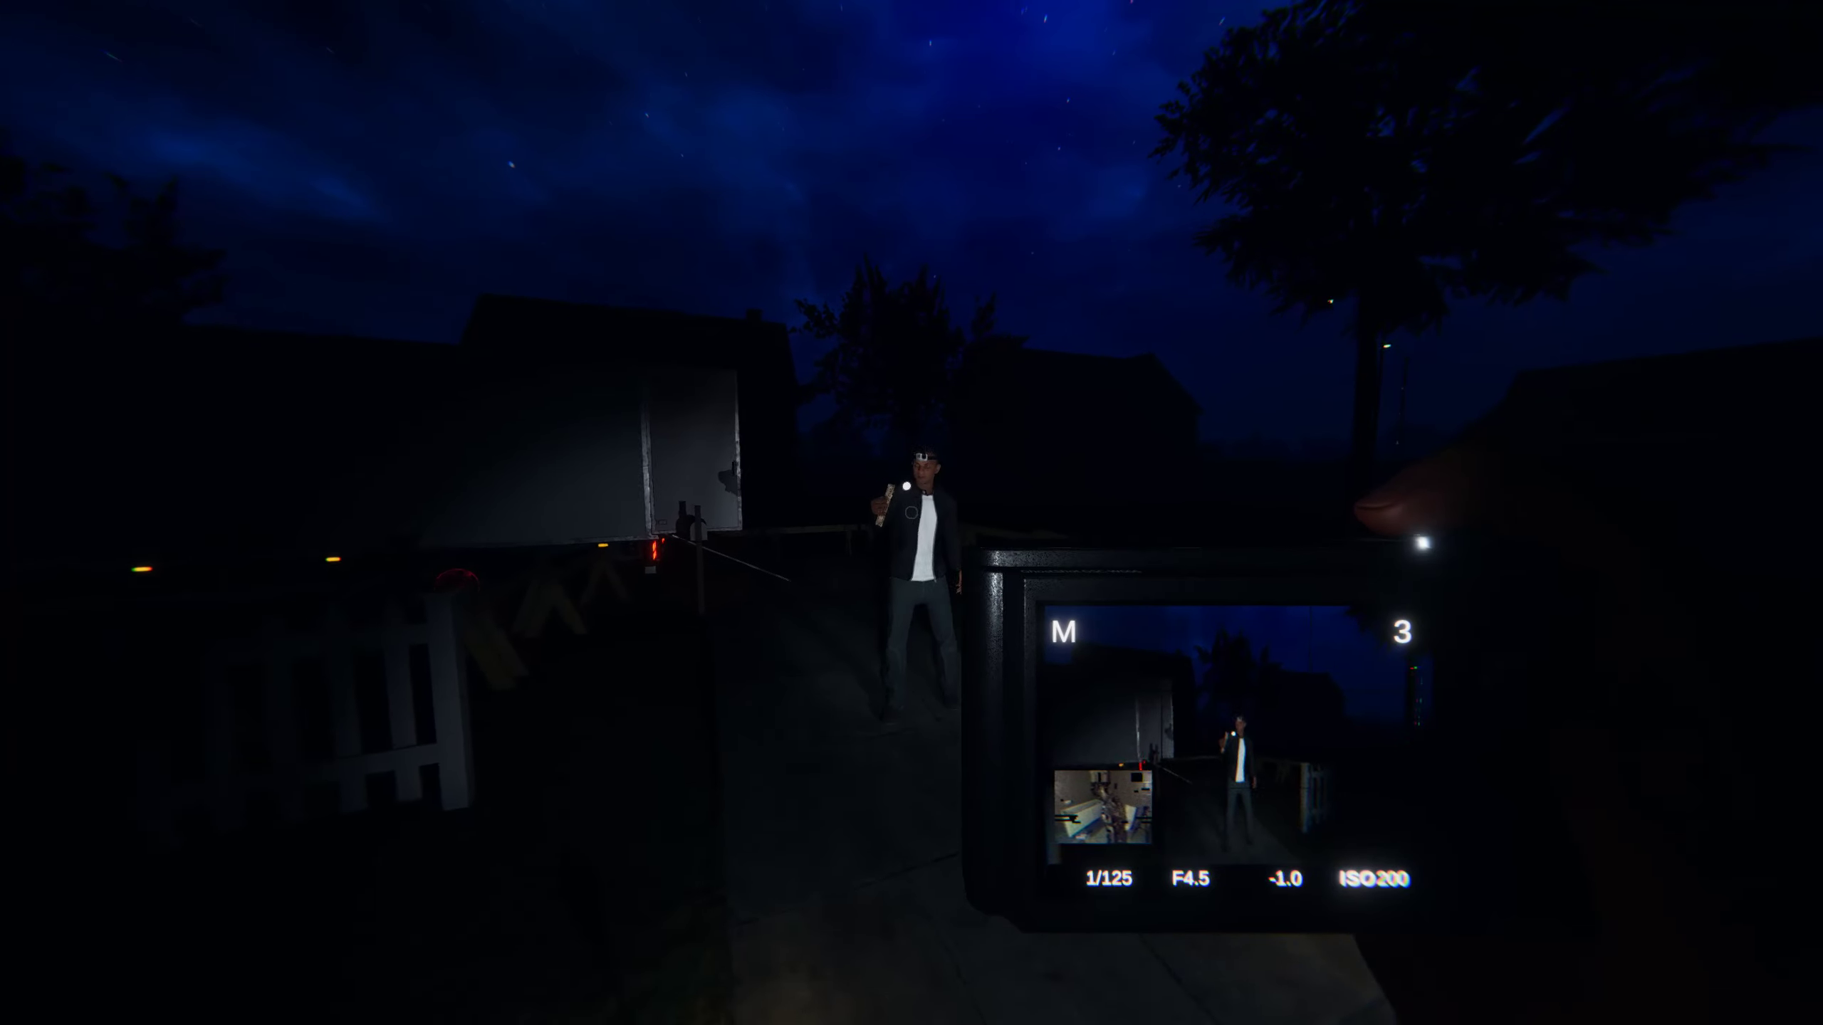
pyautogui.rightClick(913, 514)
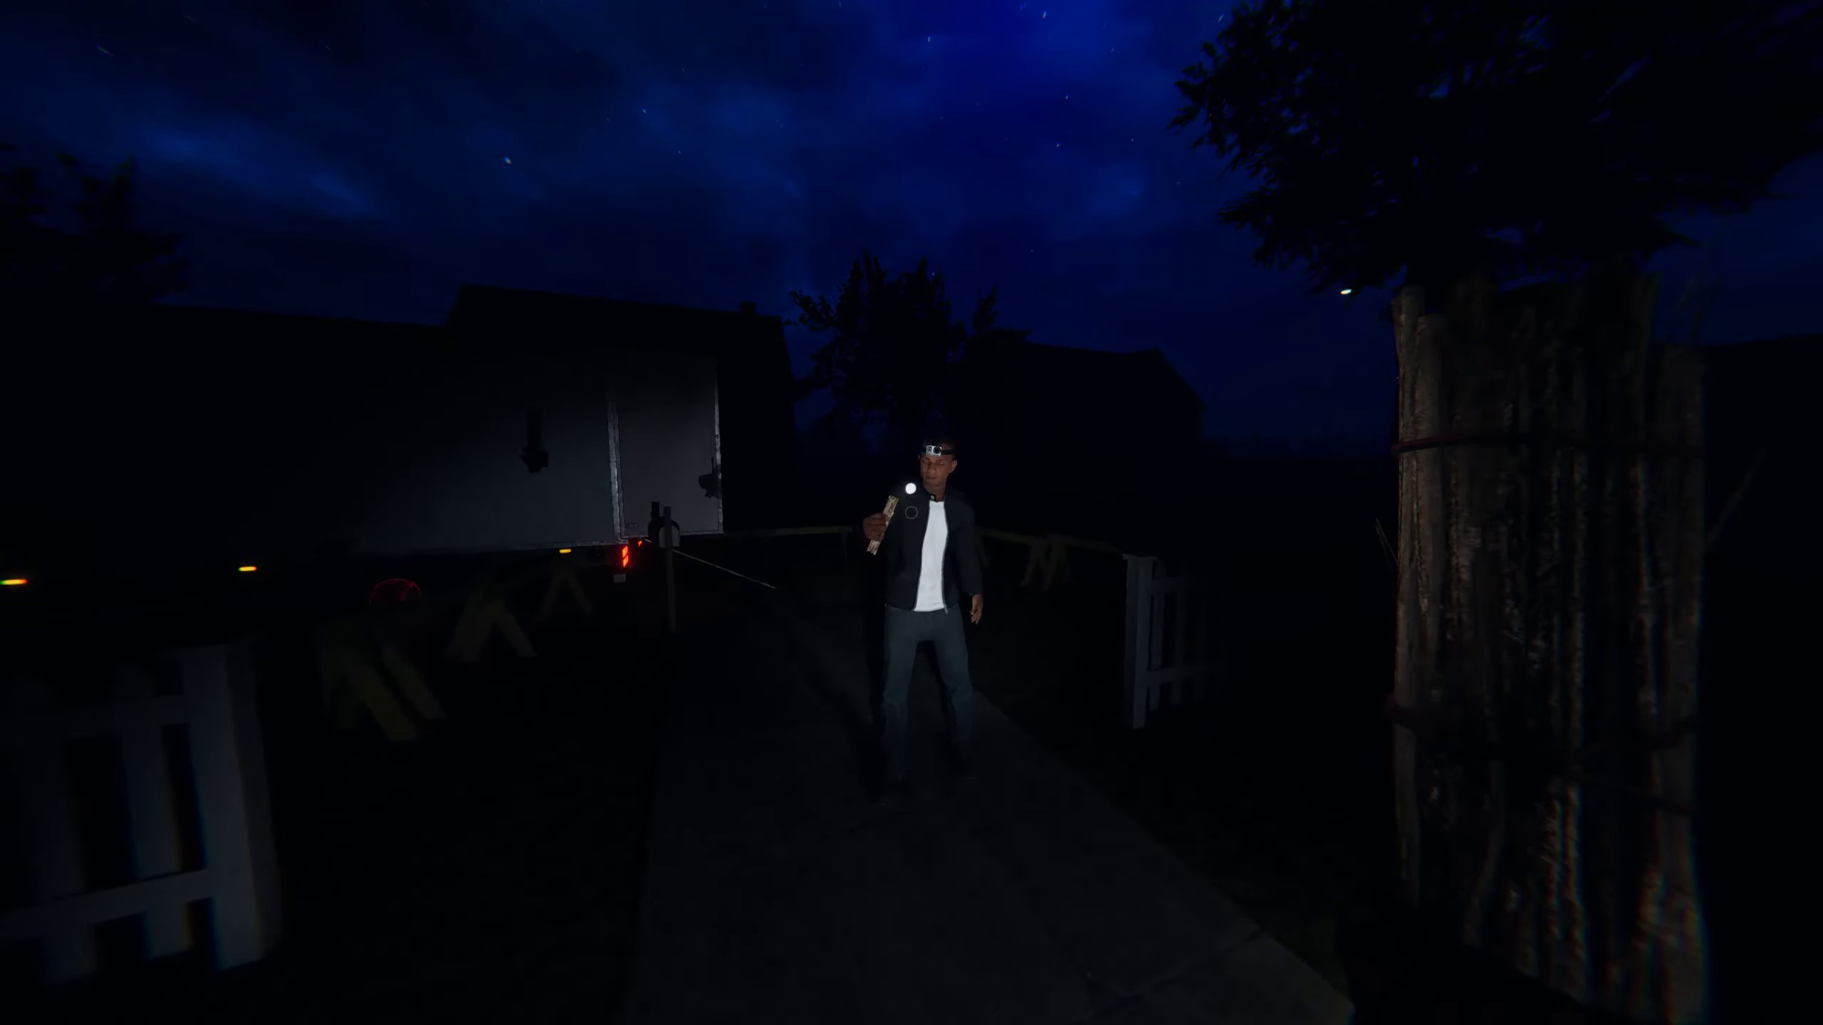